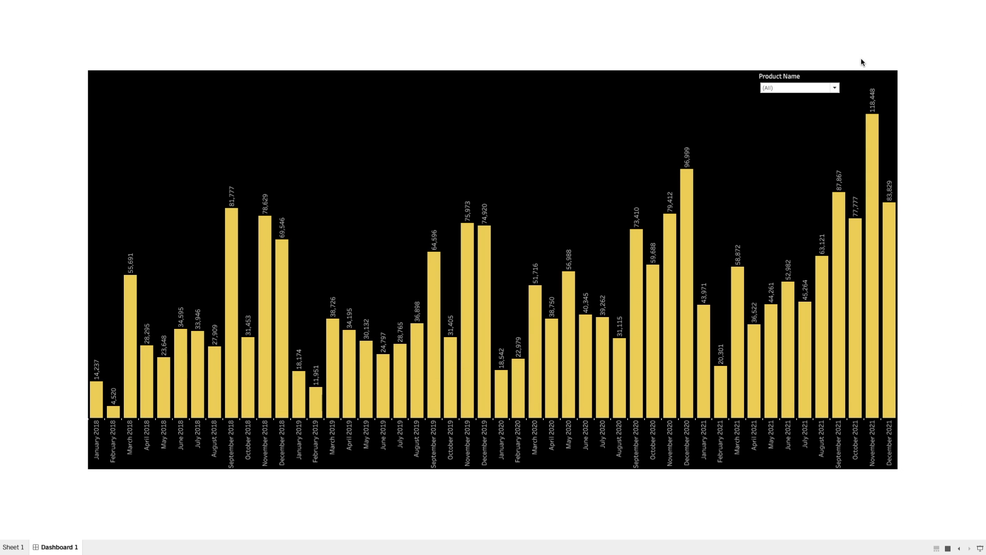
# Filter Product Name to the compact cube office refrigerator and fold party invitations, then exit presentation mode.
pyautogui.click(835, 88)
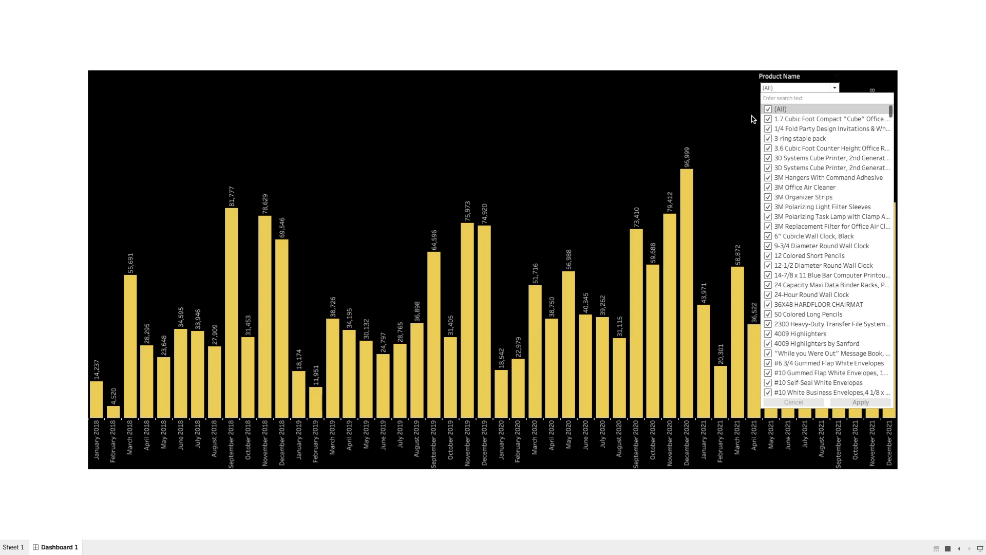
pyautogui.click(768, 108)
pyautogui.click(768, 119)
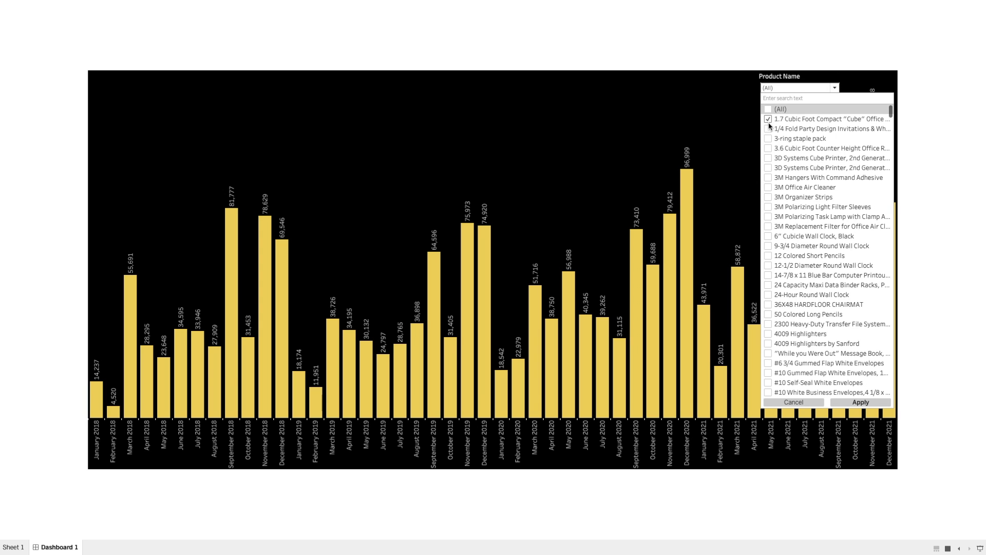
pyautogui.click(768, 128)
pyautogui.click(866, 402)
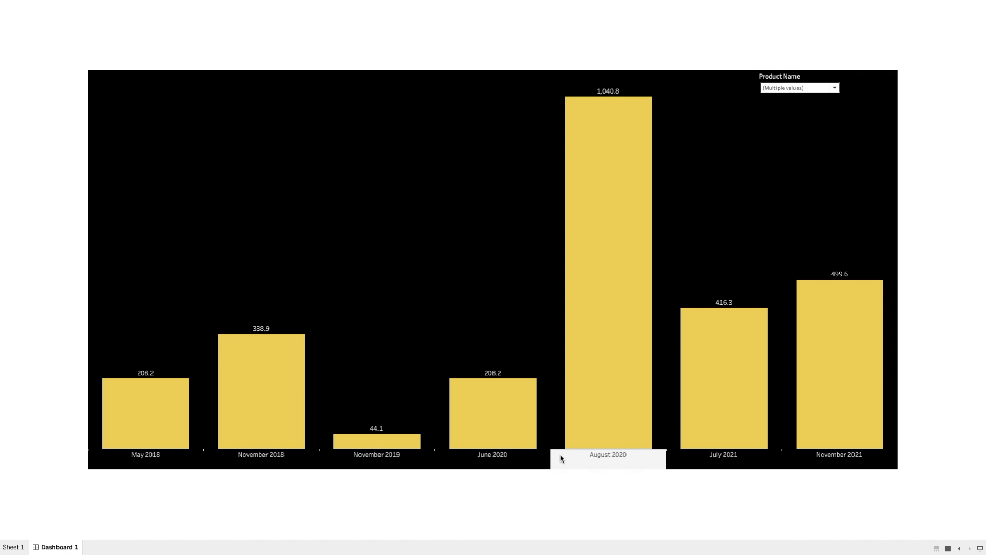
pyautogui.press('Escape')
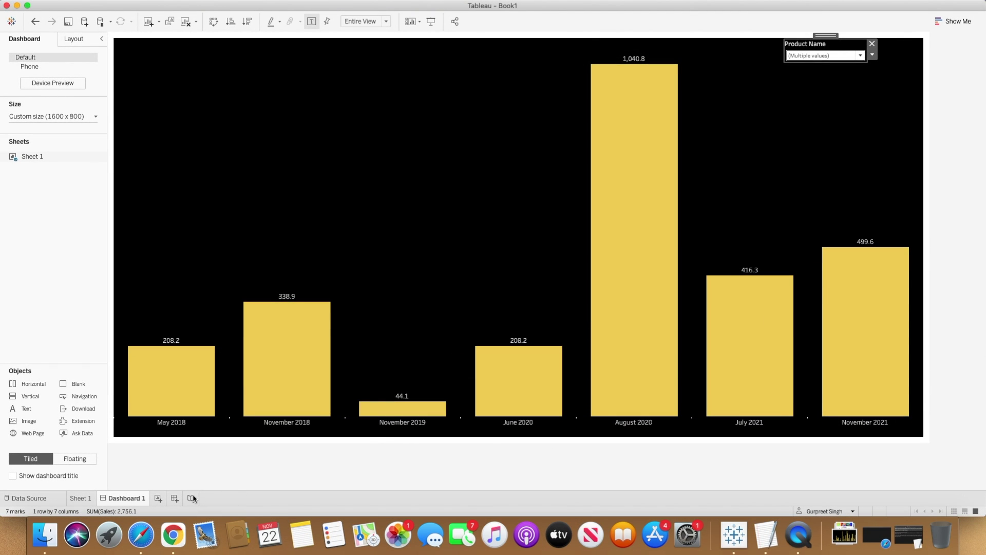
# On a new Sheet 2, put Order Date on Columns at the custom Month/Year level.
pyautogui.click(158, 498)
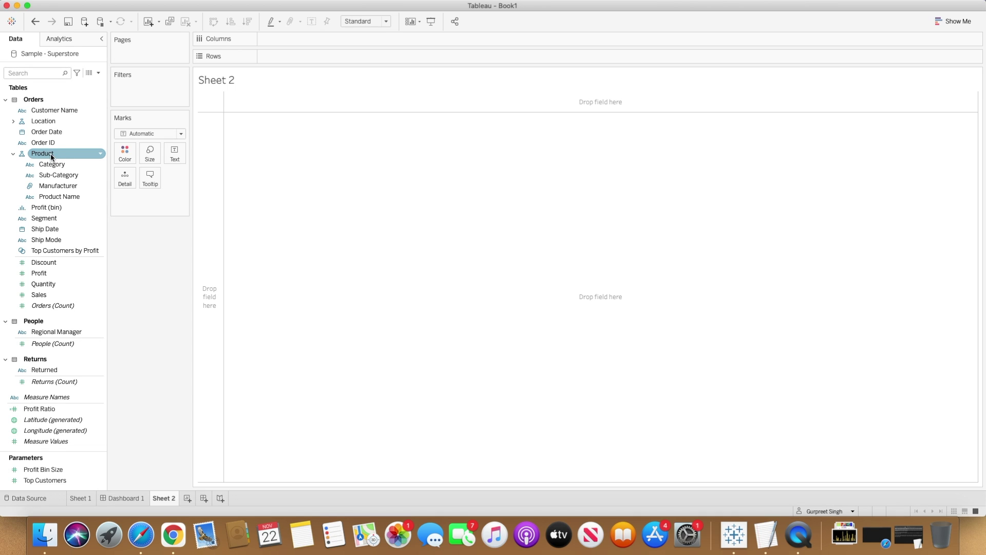
pyautogui.click(47, 133)
pyautogui.moveTo(47, 135); pyautogui.dragTo(305, 40)
pyautogui.click(326, 40)
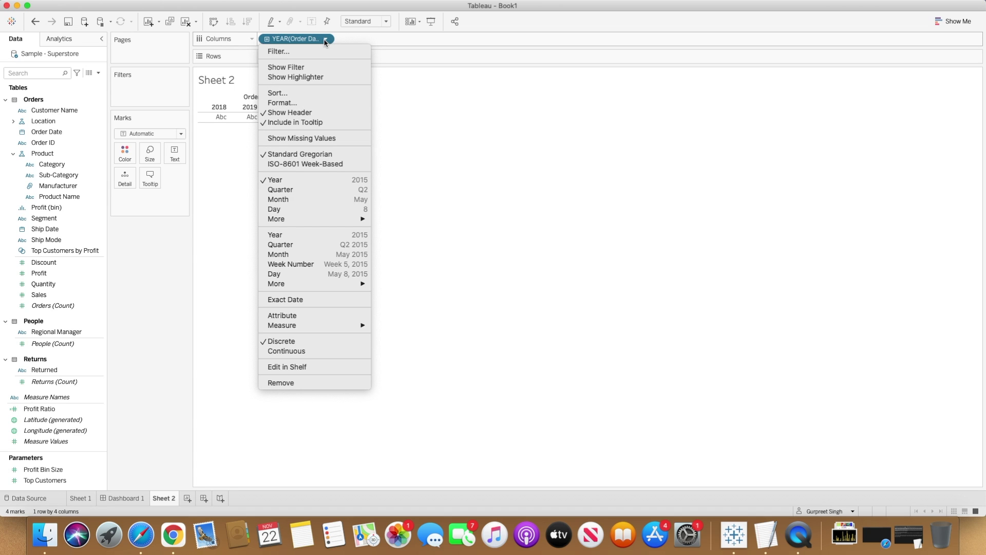
pyautogui.moveTo(358, 221)
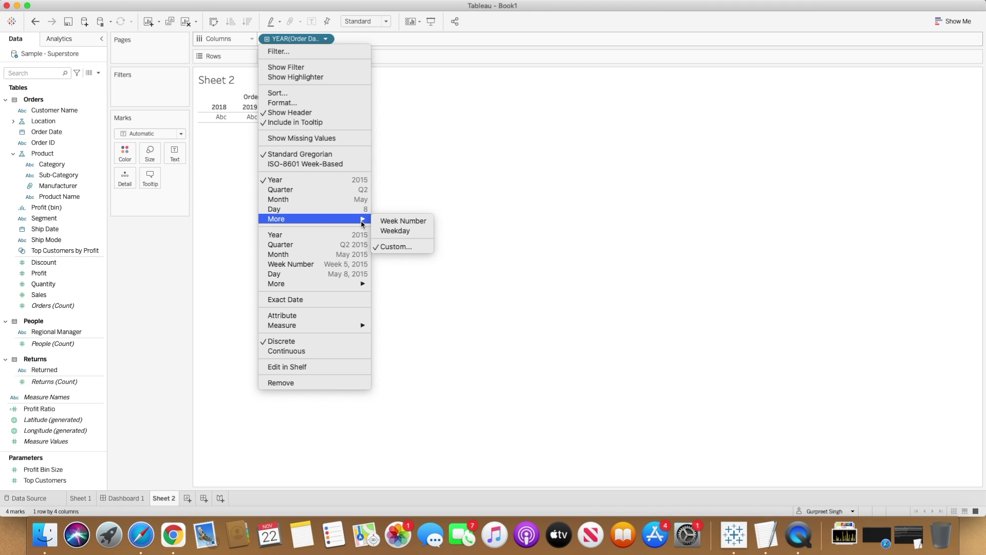
pyautogui.click(391, 247)
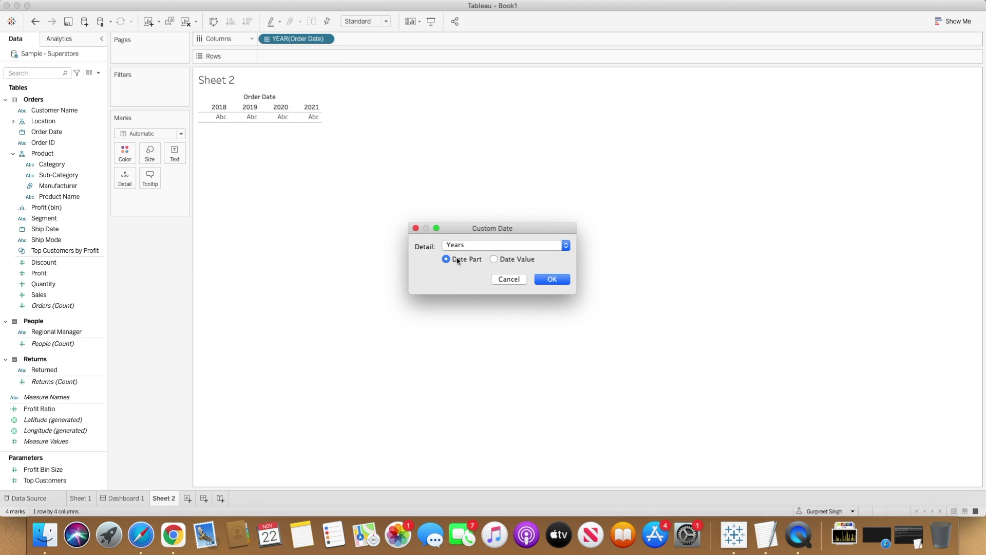
pyautogui.click(489, 247)
pyautogui.click(481, 302)
pyautogui.click(548, 281)
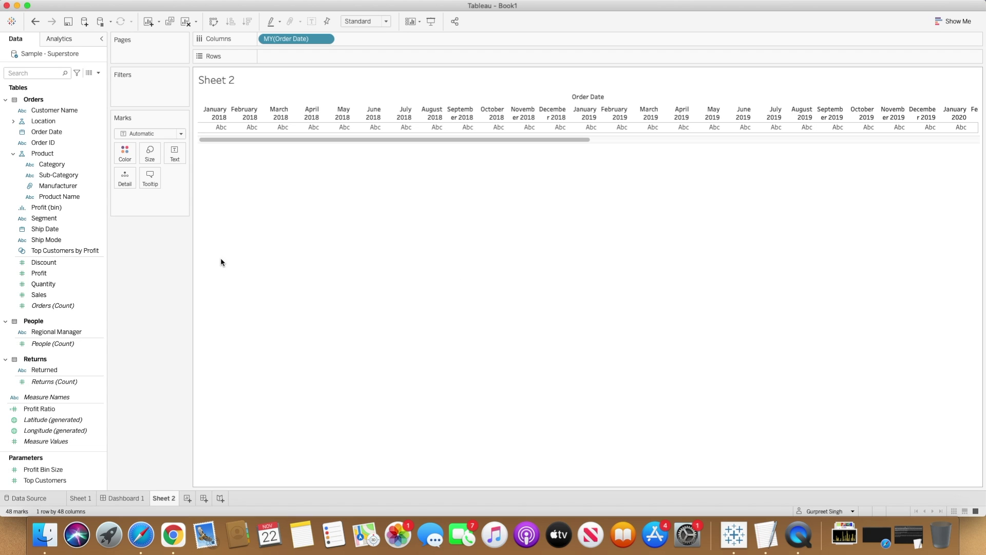
# Add Sales, make it a bar chart with Show Me, and swap rows and columns for vertical bars.
pyautogui.doubleClick(50, 295)
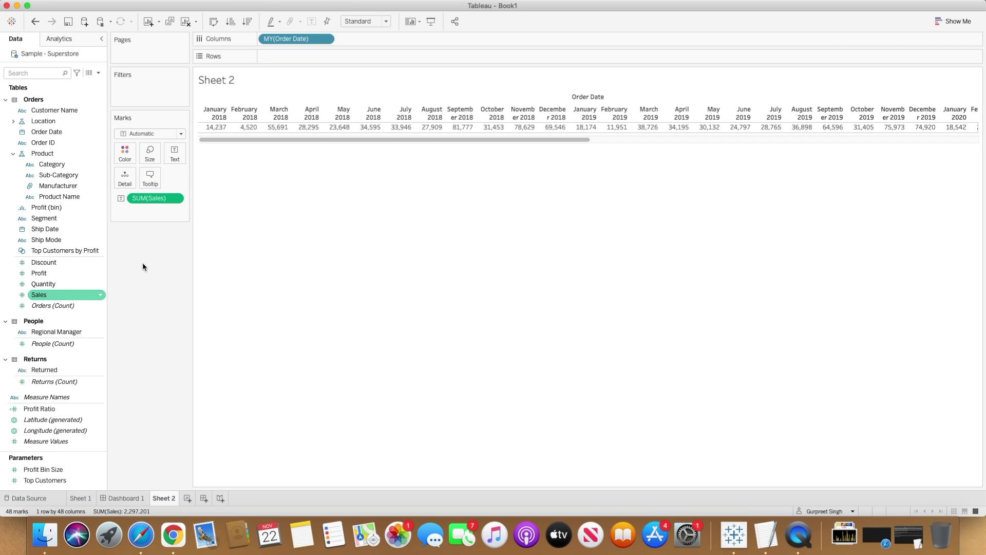
pyautogui.click(953, 24)
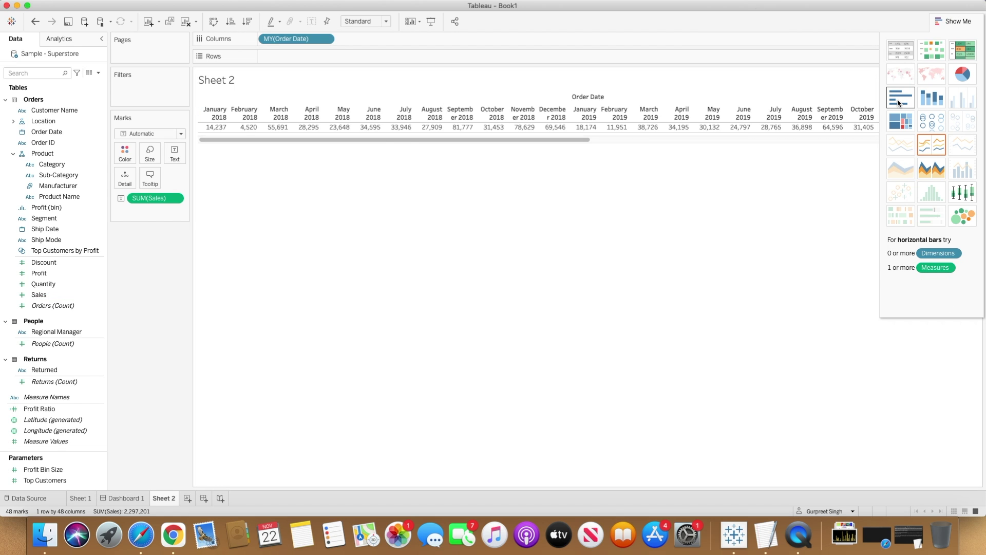
pyautogui.click(899, 103)
pyautogui.click(957, 21)
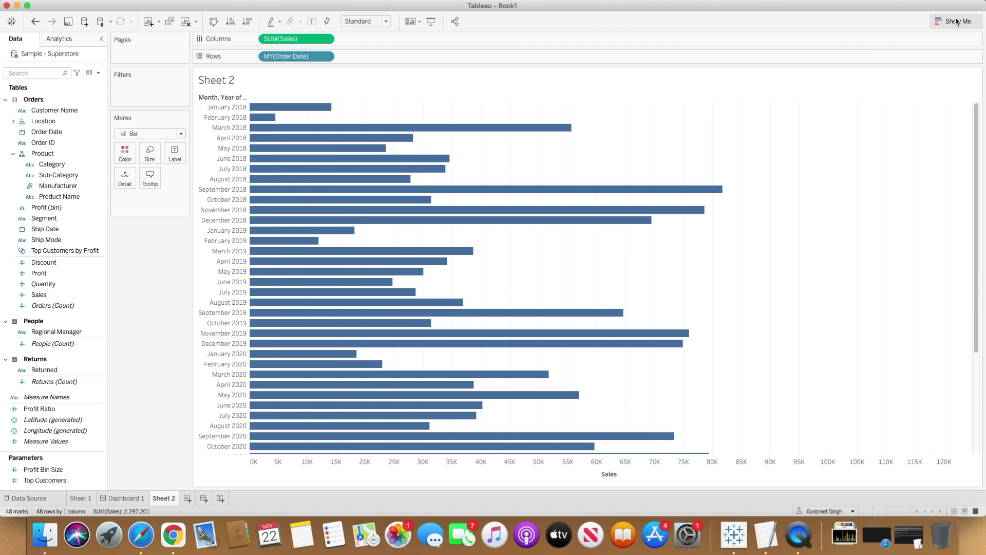
pyautogui.moveTo(260, 122)
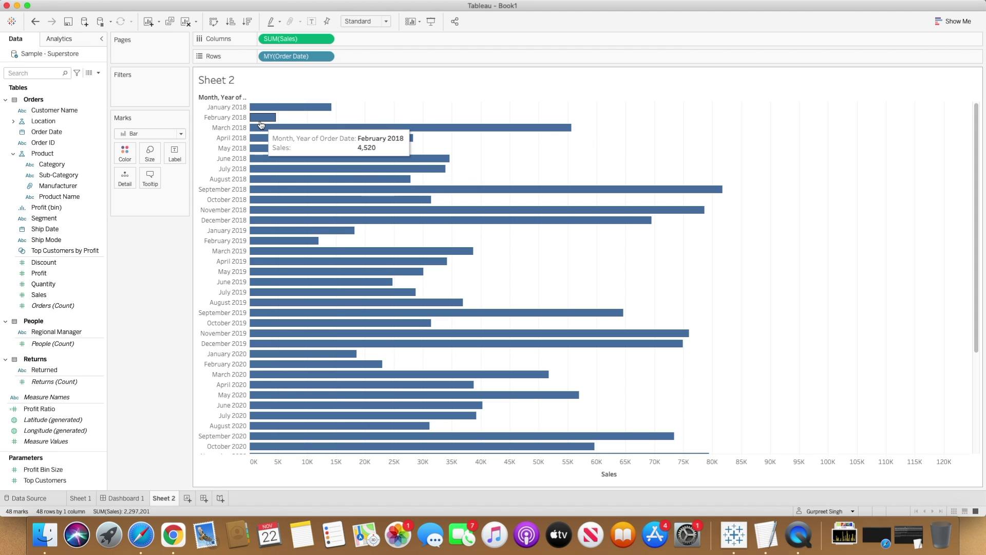
pyautogui.click(213, 22)
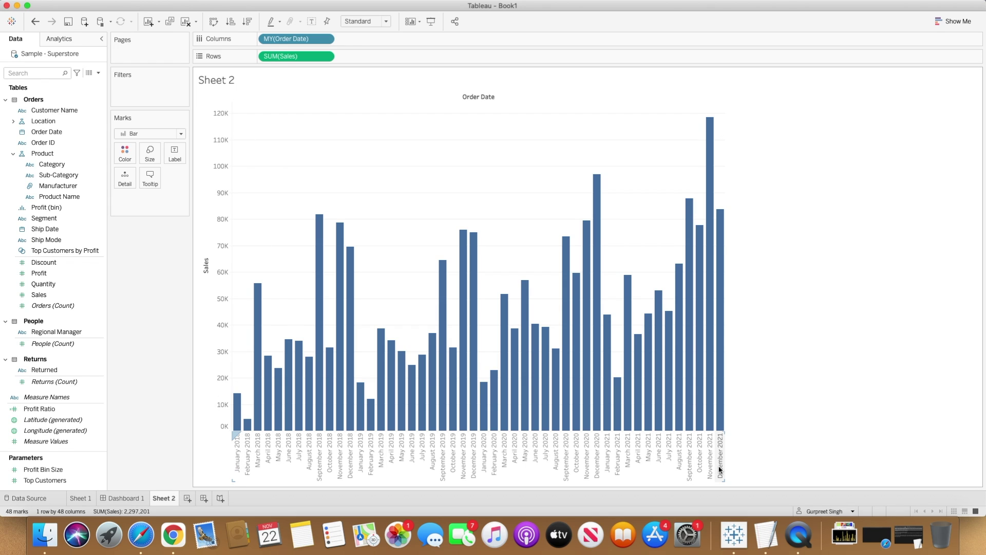
# Set the sheet fit to Entire View and drag Product Name onto the Filters shelf.
pyautogui.click(386, 21)
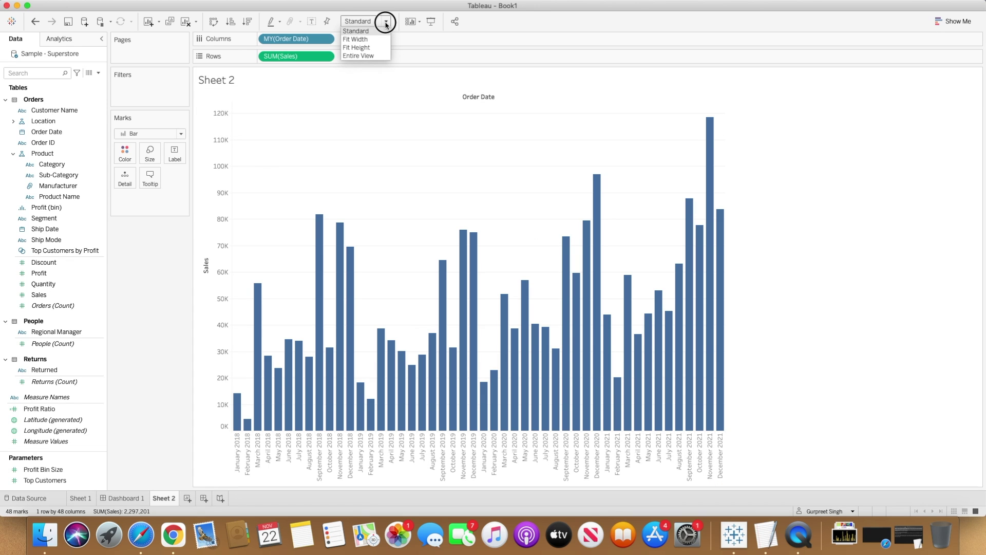
pyautogui.click(374, 59)
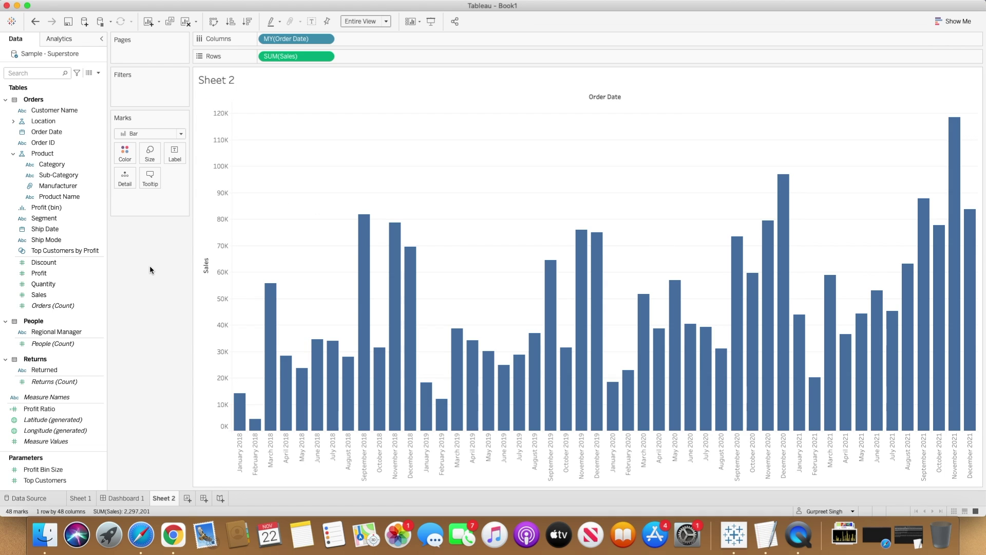
pyautogui.click(63, 156)
pyautogui.click(67, 163)
pyautogui.click(61, 198)
pyautogui.moveTo(61, 200); pyautogui.dragTo(144, 94)
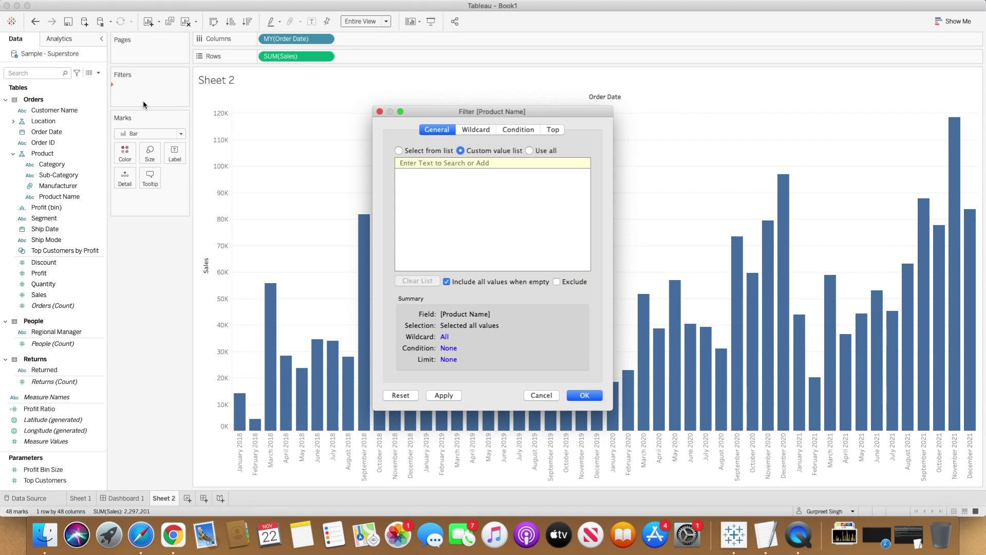
# Confirm the Product Name filter with all products selected and show its filter card beside the chart.
pyautogui.click(399, 151)
pyautogui.click(413, 282)
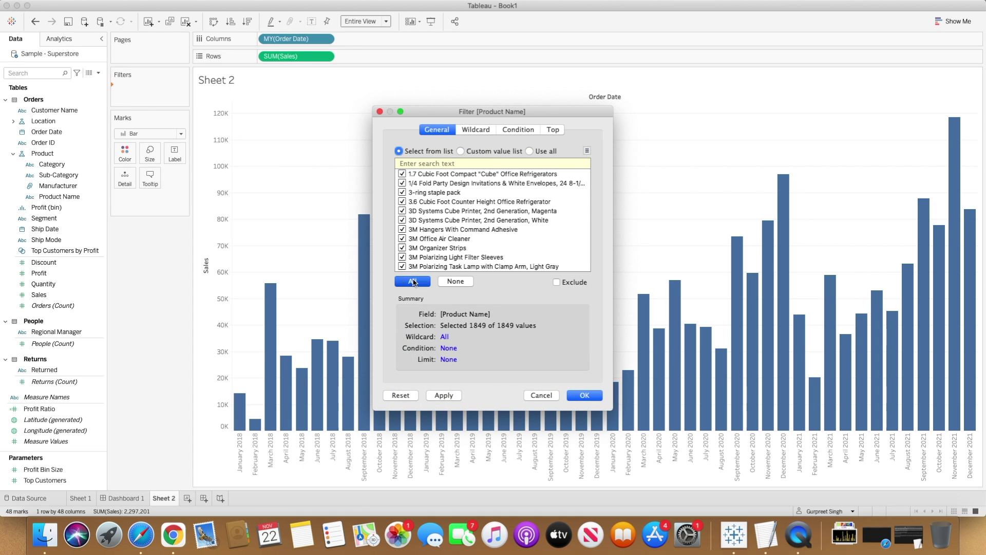
pyautogui.click(584, 396)
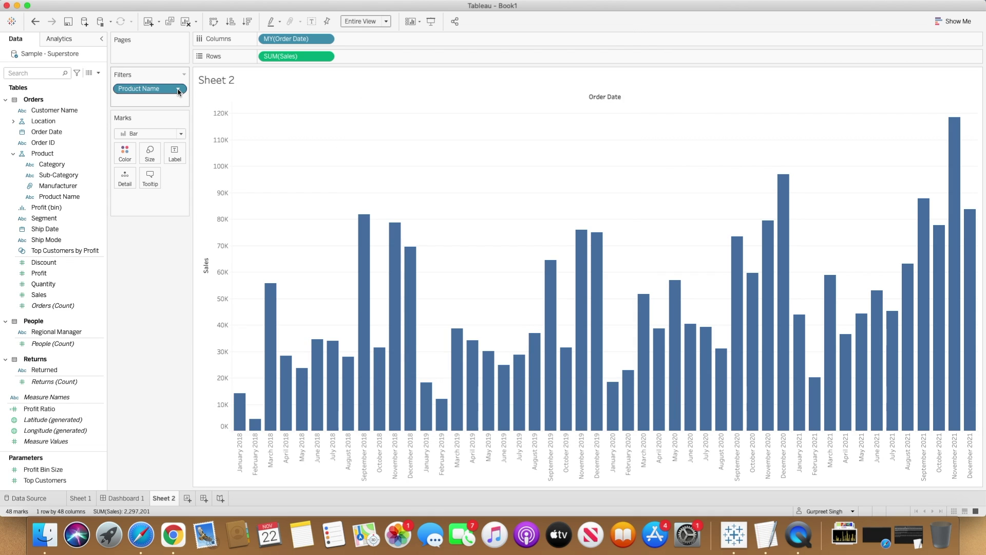
pyautogui.click(179, 91)
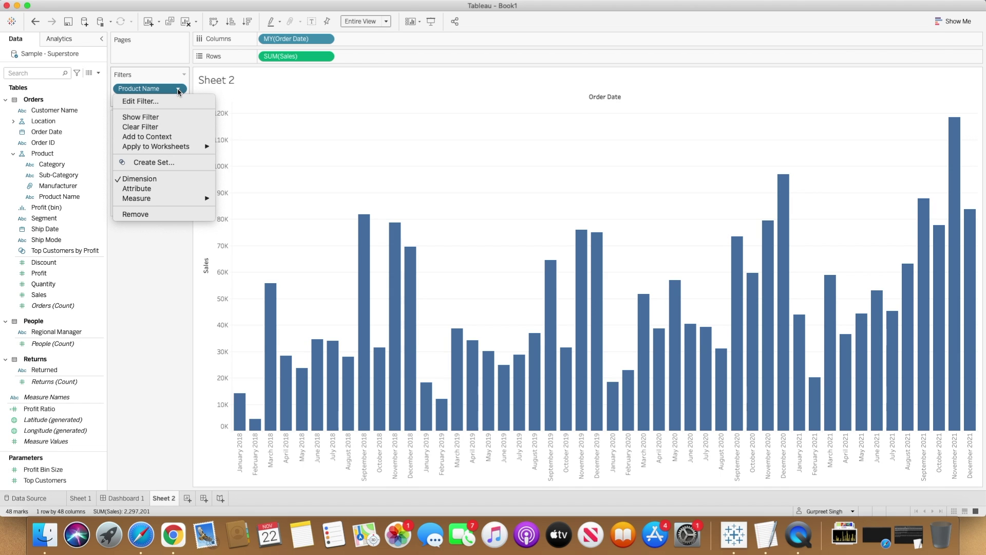
pyautogui.click(149, 119)
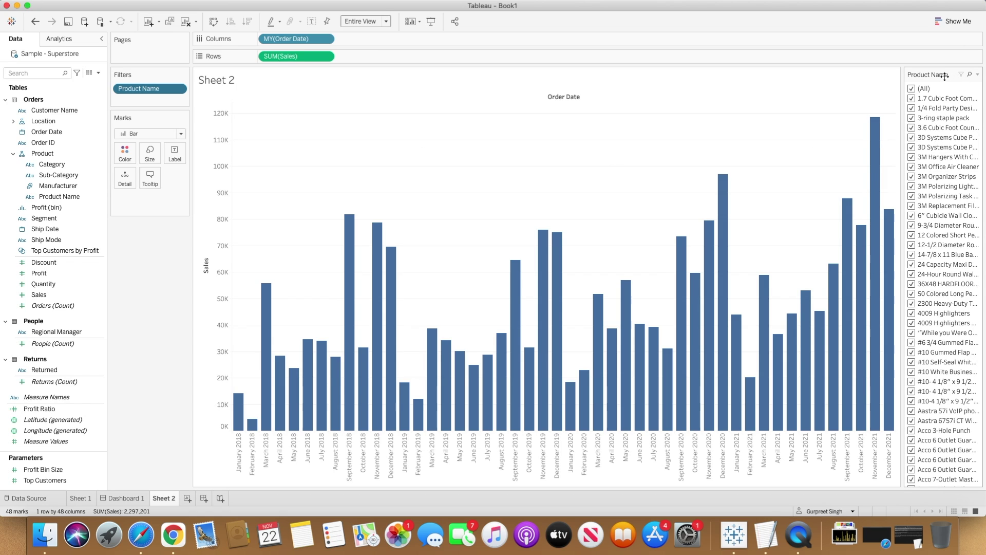
# Add an Apply button to the Product Name filter card and change it to Multiple Values (dropdown).
pyautogui.click(978, 75)
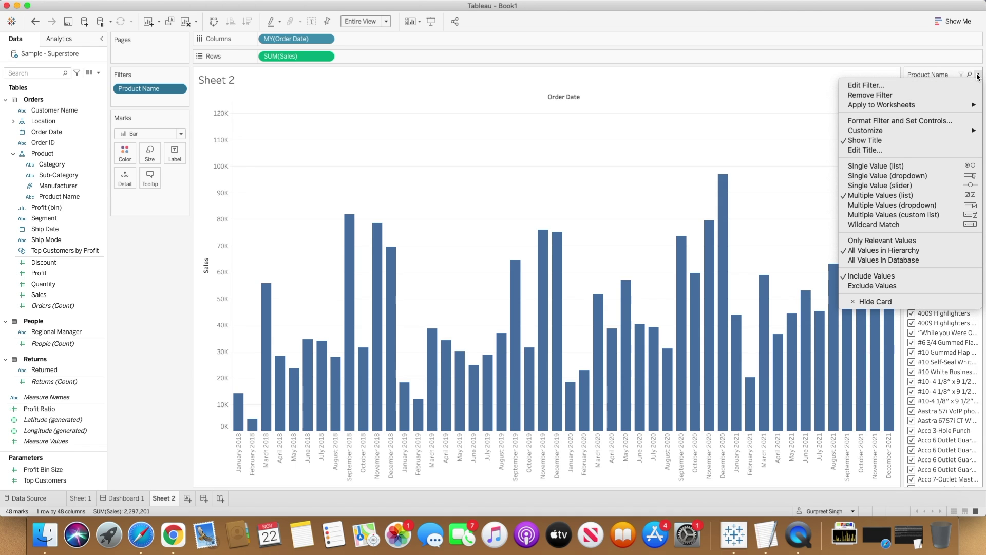
pyautogui.moveTo(893, 131)
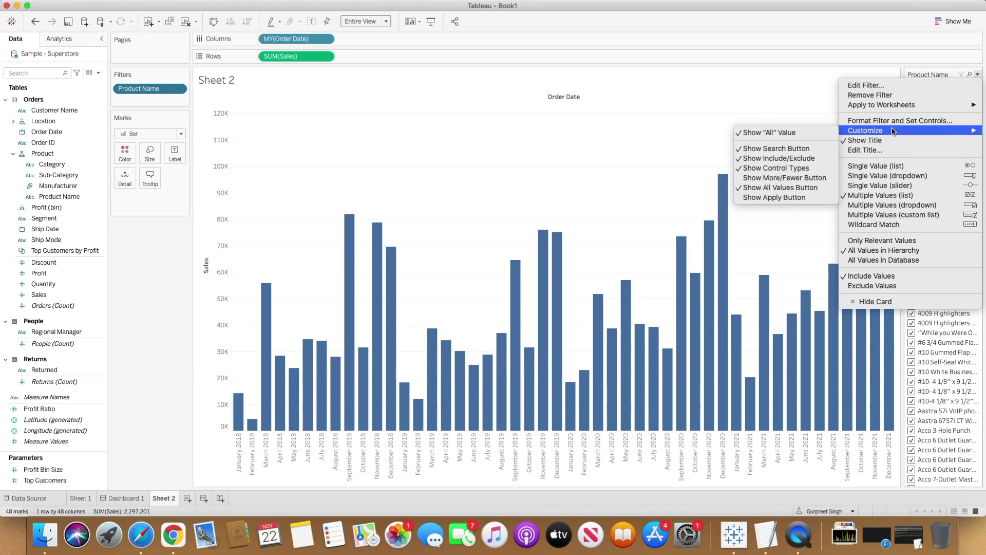
pyautogui.click(794, 198)
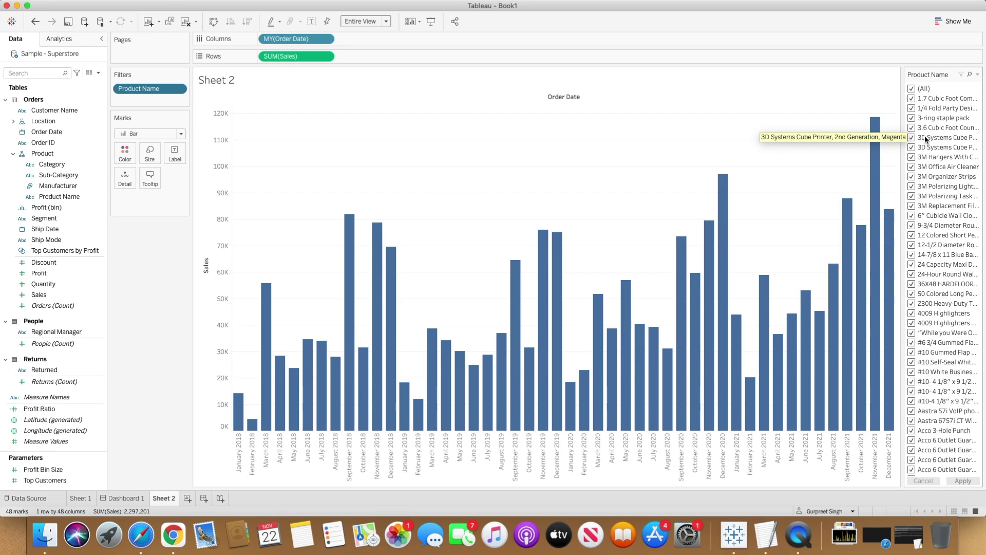
pyautogui.click(978, 75)
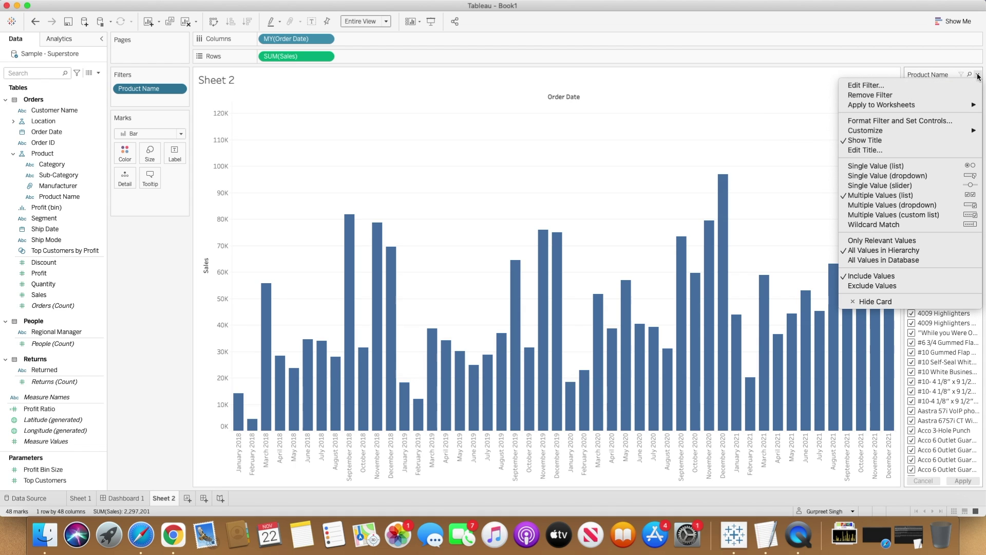
pyautogui.click(899, 207)
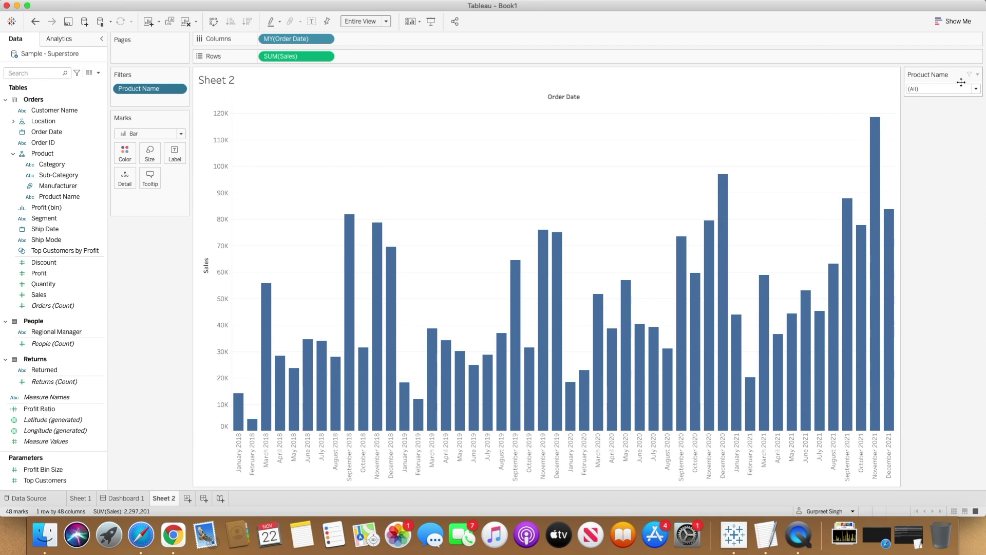
pyautogui.click(976, 89)
# Tick the first two products, the cube refrigerator and party invitations, and apply, leaving seven bars.
pyautogui.click(860, 120)
pyautogui.click(861, 130)
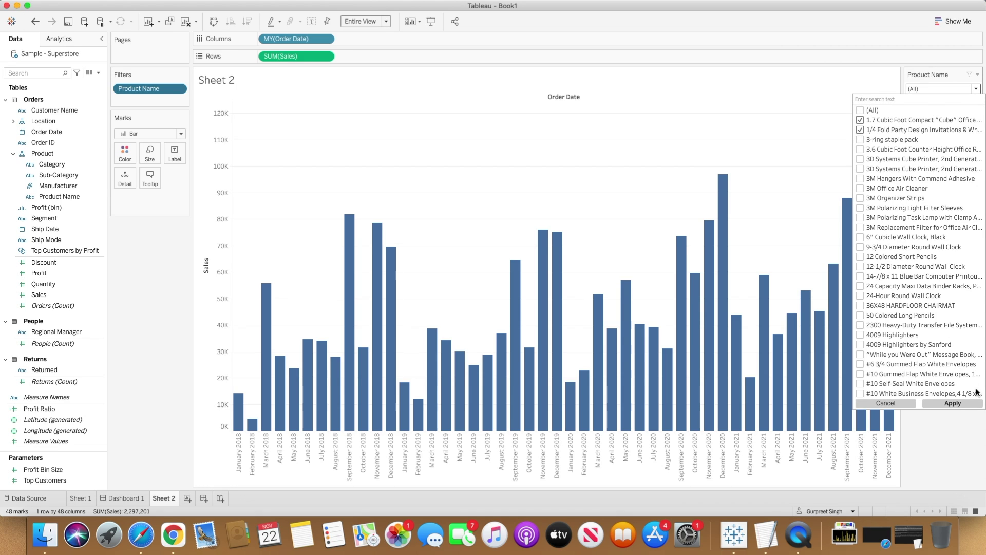
pyautogui.click(954, 403)
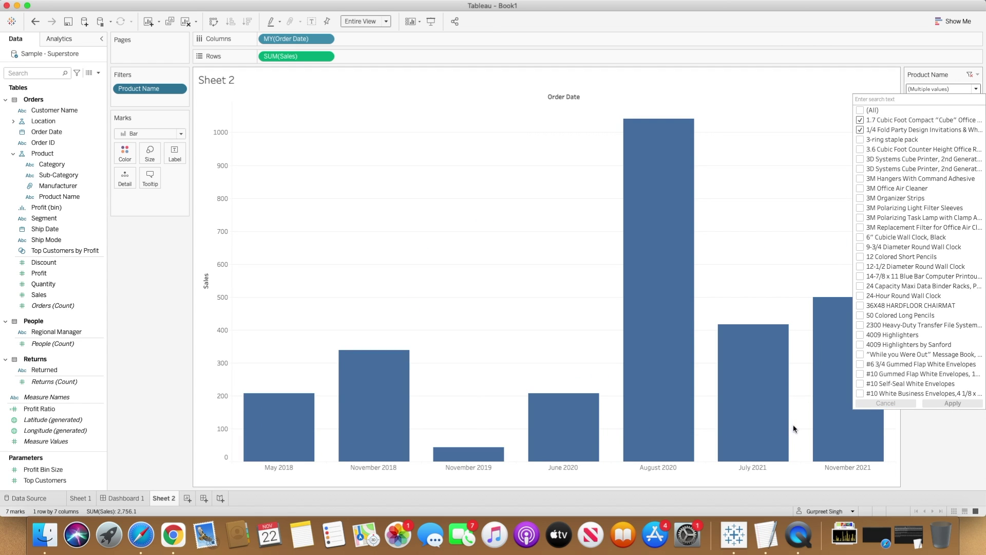
pyautogui.click(979, 93)
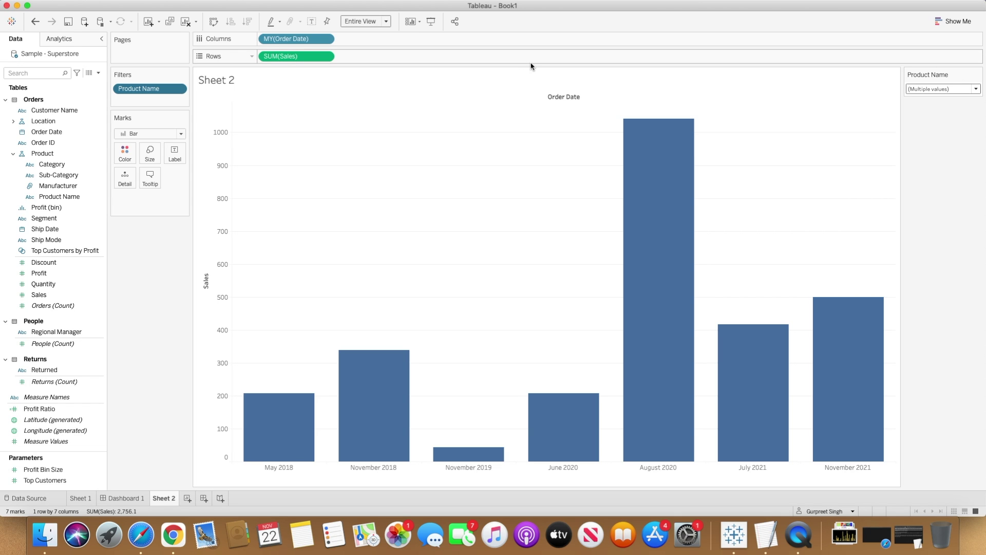
# Turn on Show Missing Values for MY(Order Date) so all 43 months from May 2018 appear.
pyautogui.click(324, 40)
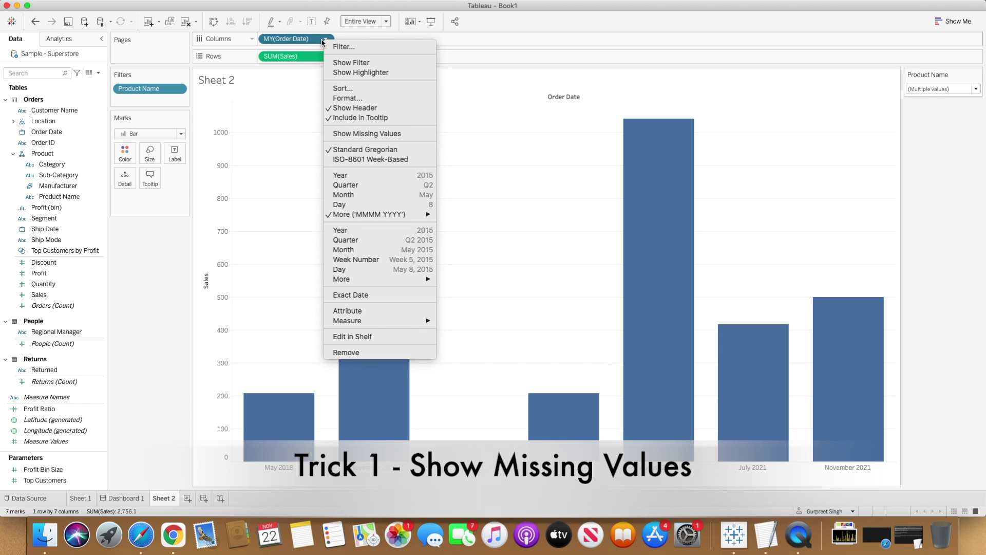
pyautogui.click(368, 135)
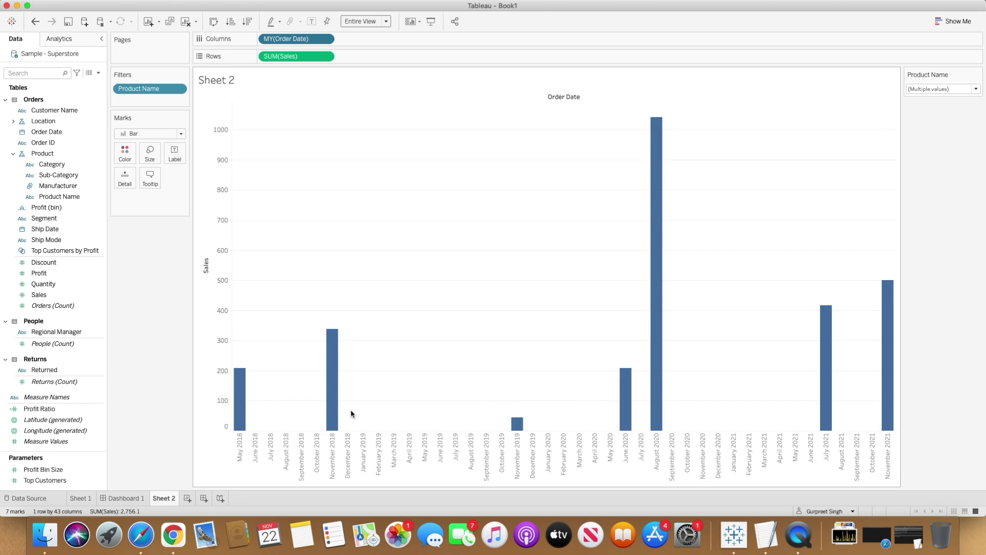
pyautogui.moveTo(886, 388)
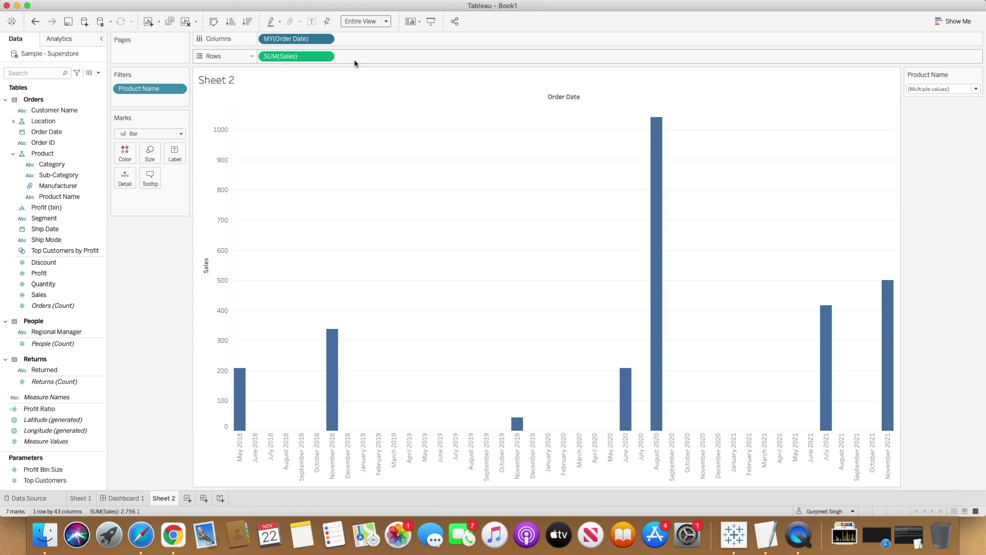
# Turn off Show Missing Values and enable Analysis > Table Layout > Show Empty Columns.
pyautogui.click(325, 38)
pyautogui.click(289, 138)
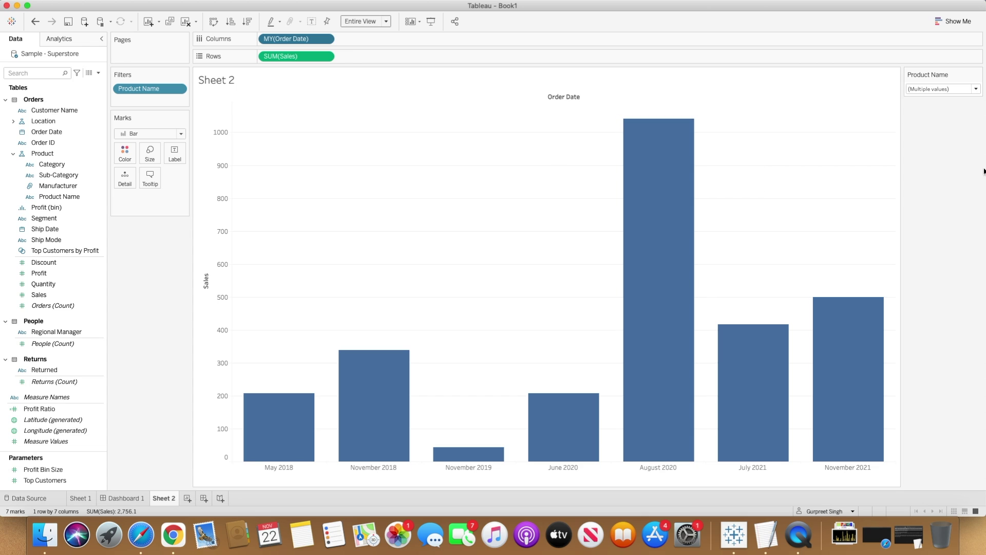
pyautogui.moveTo(184, 10)
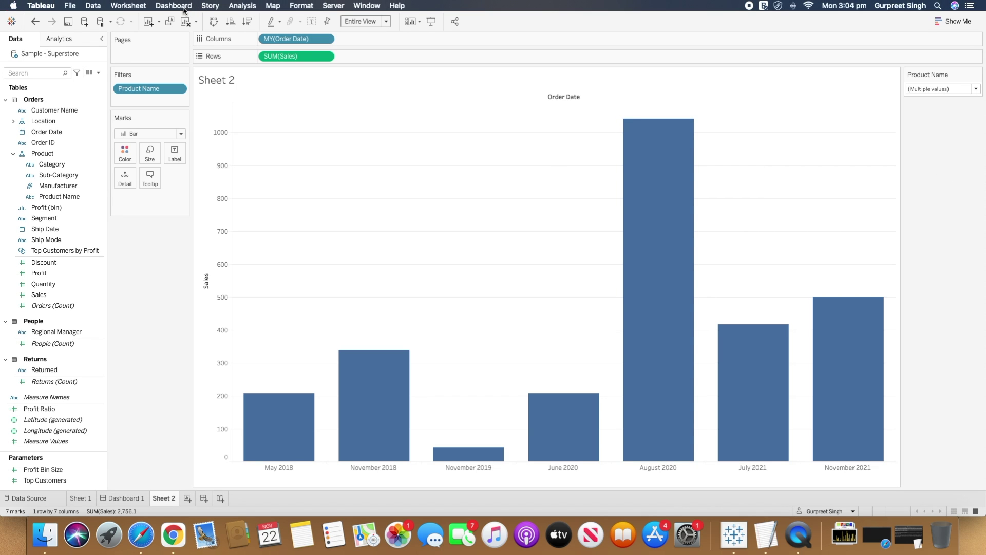
pyautogui.click(236, 6)
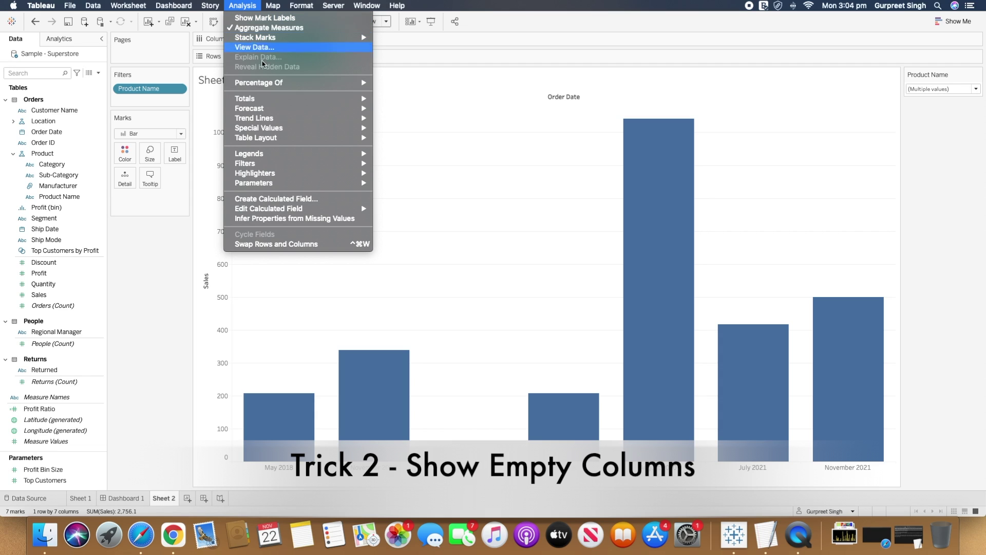
pyautogui.moveTo(307, 138)
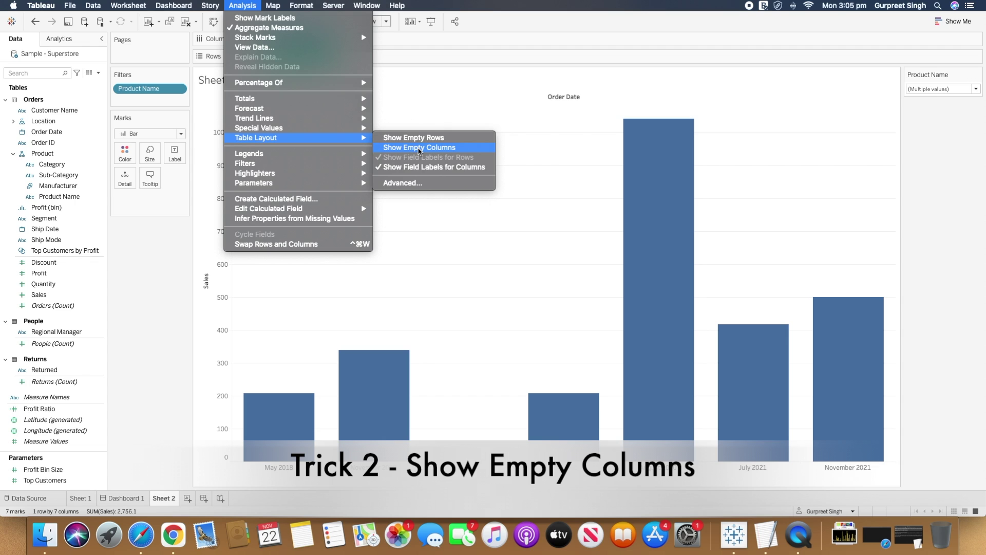
pyautogui.click(419, 149)
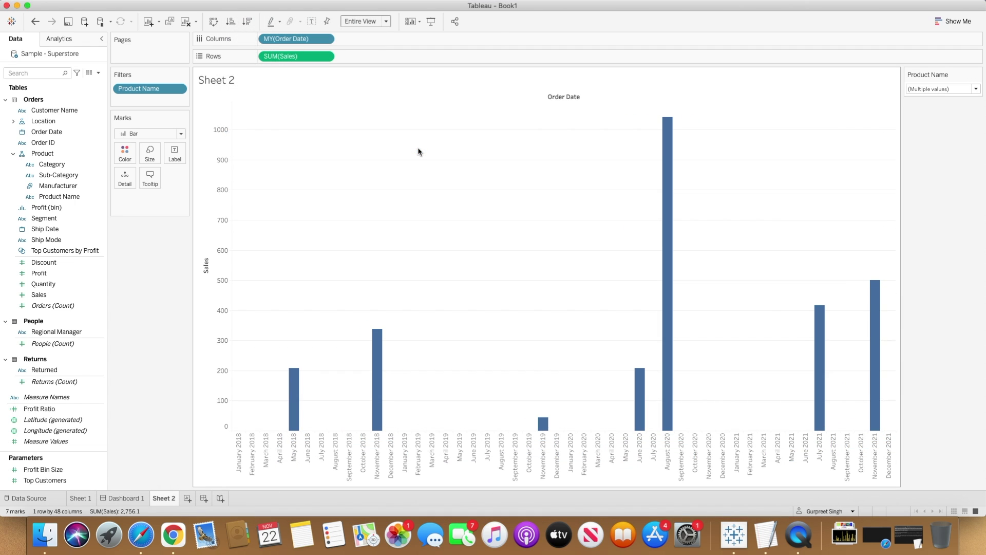